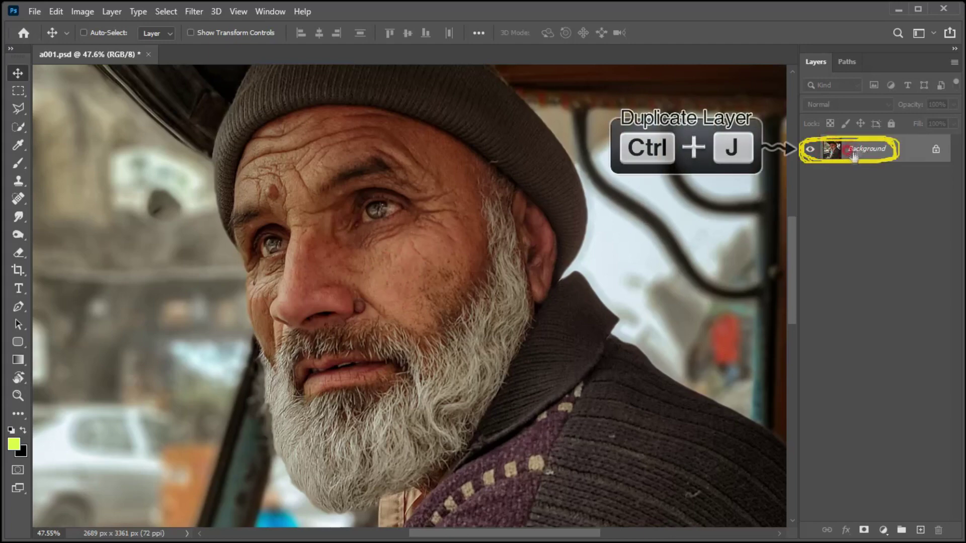
- Duplicate the Background portrait layer as Layer 1
{"action": "key", "text": "ctrl+j"}
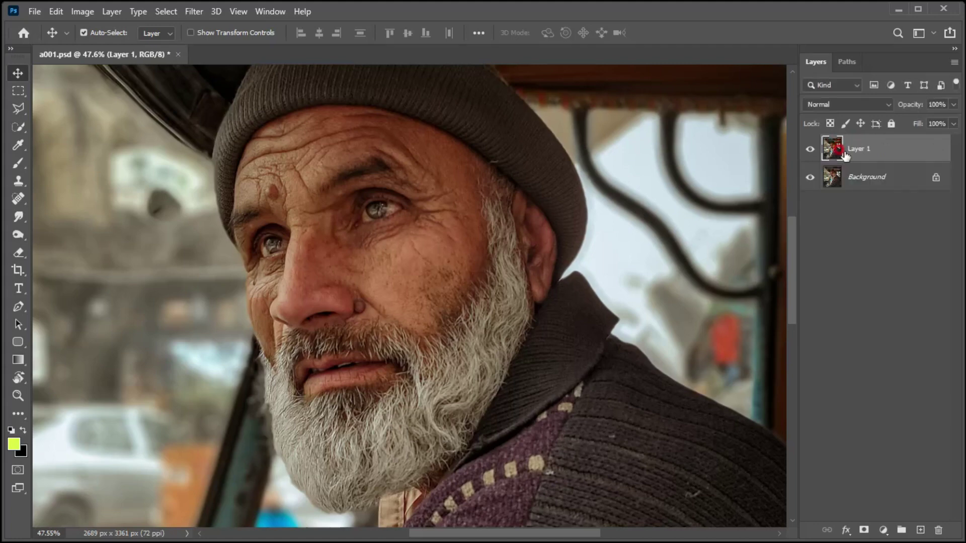
- Desaturate Layer 1 so the portrait copy becomes black and white
{"action": "left_click", "coordinate": [89, 11]}
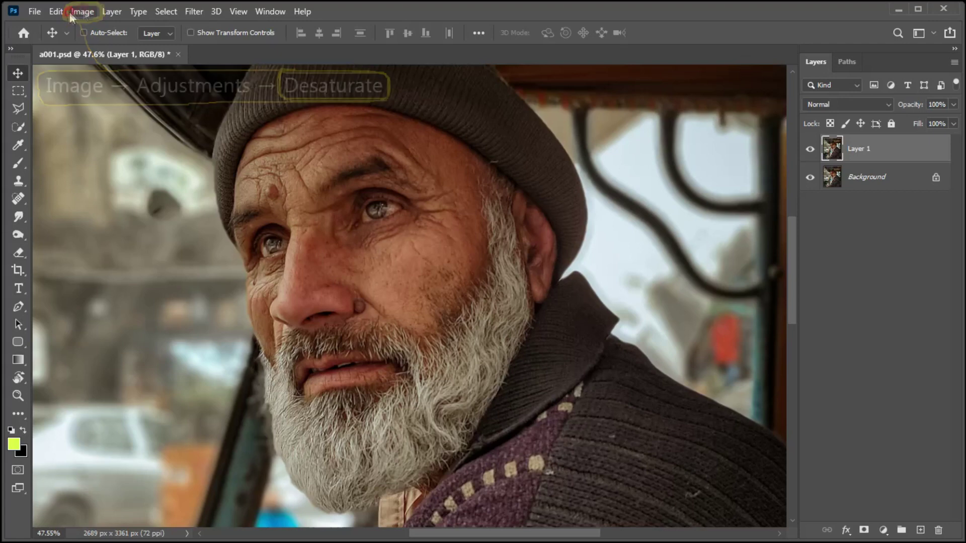
{"action": "left_click", "coordinate": [83, 11]}
{"action": "left_click", "coordinate": [87, 45]}
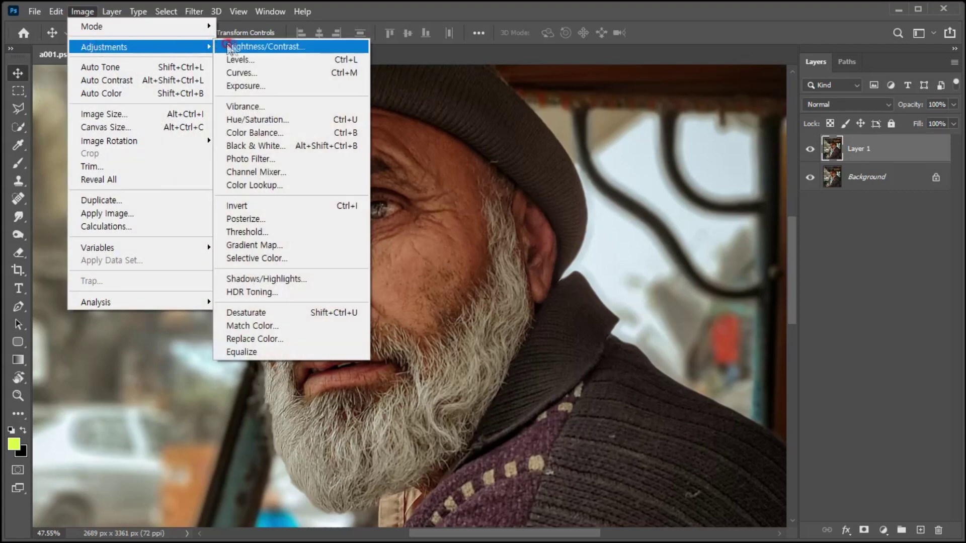
{"action": "left_click", "coordinate": [251, 314]}
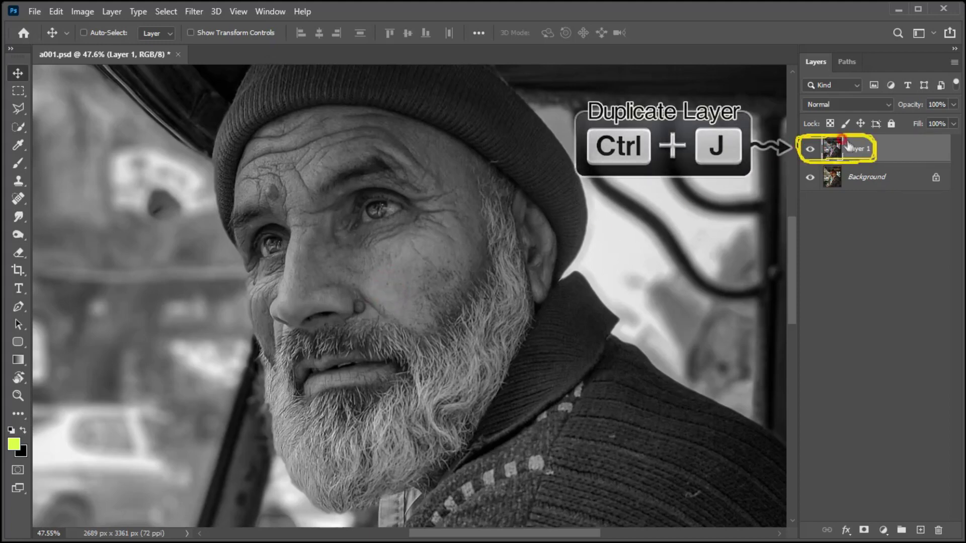
- Copy the greyscale layer, invert it, and set its blend mode to Vivid Light
{"action": "key", "text": "ctrl+j"}
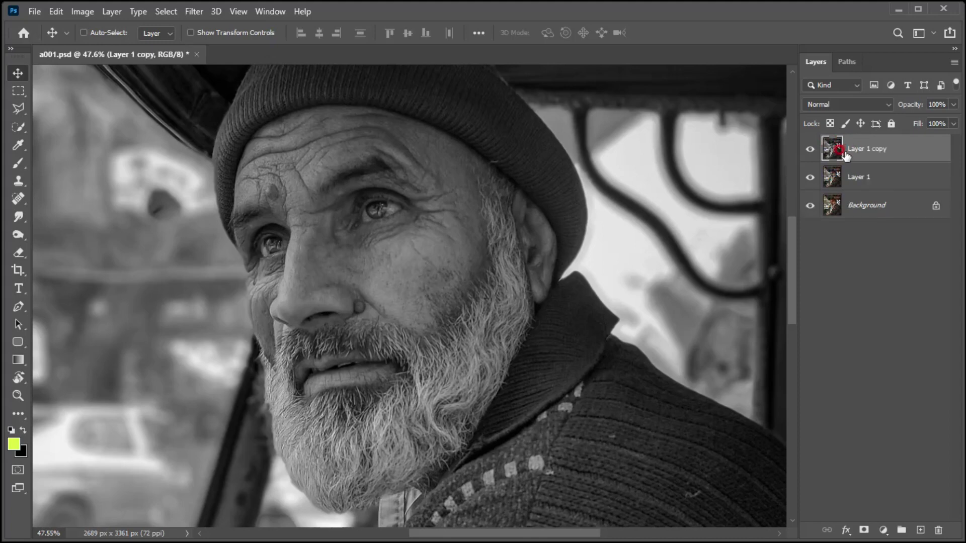
{"action": "left_click", "coordinate": [85, 12]}
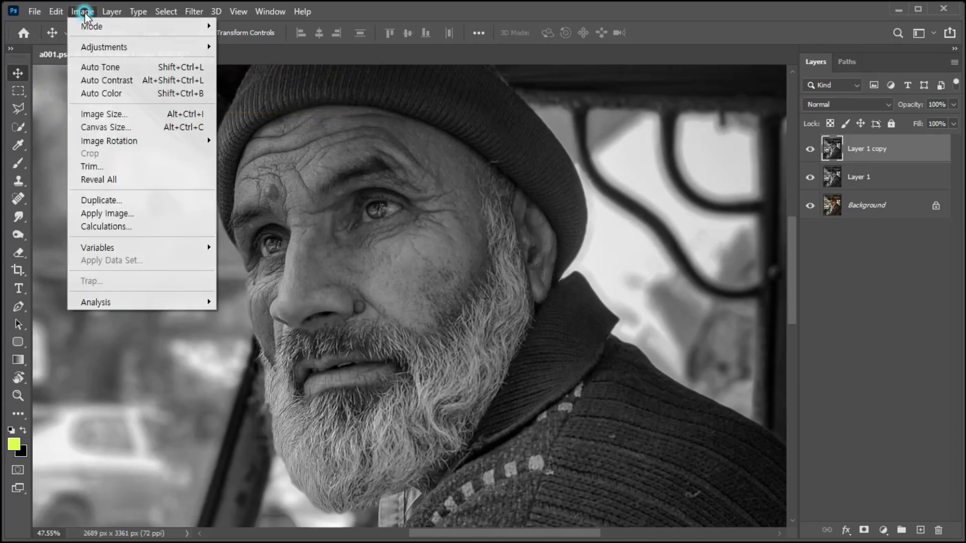
{"action": "mouse_move", "coordinate": [104, 47]}
{"action": "left_click", "coordinate": [249, 206]}
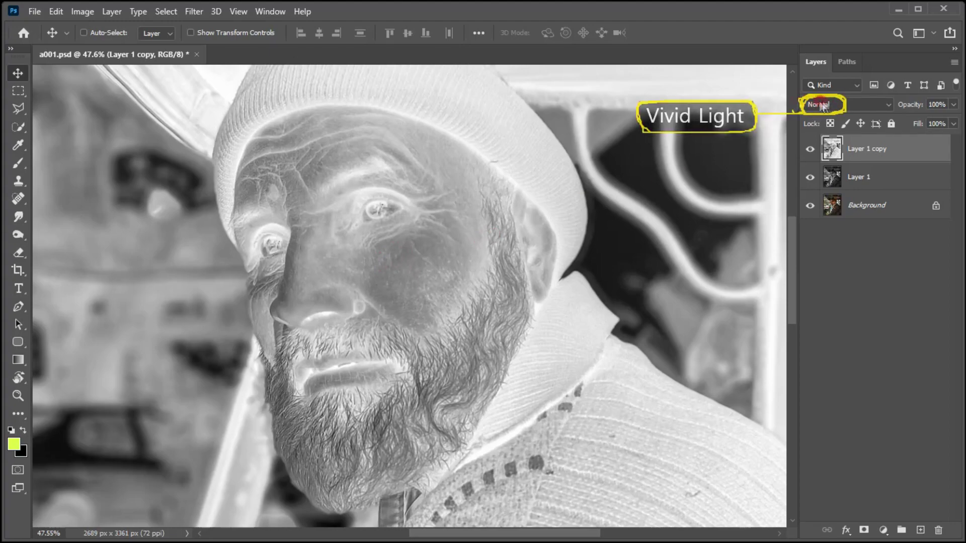
{"action": "left_click", "coordinate": [822, 103]}
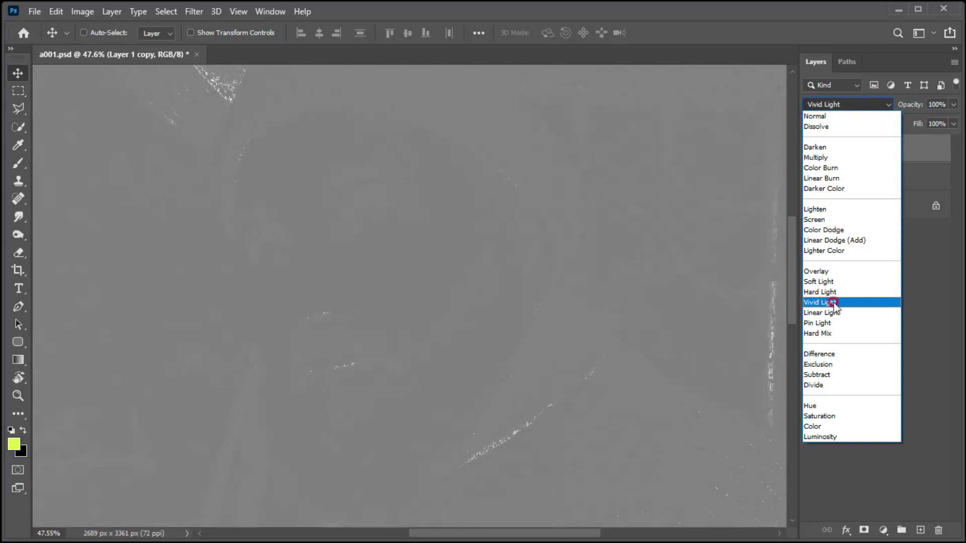
{"action": "left_click", "coordinate": [833, 303]}
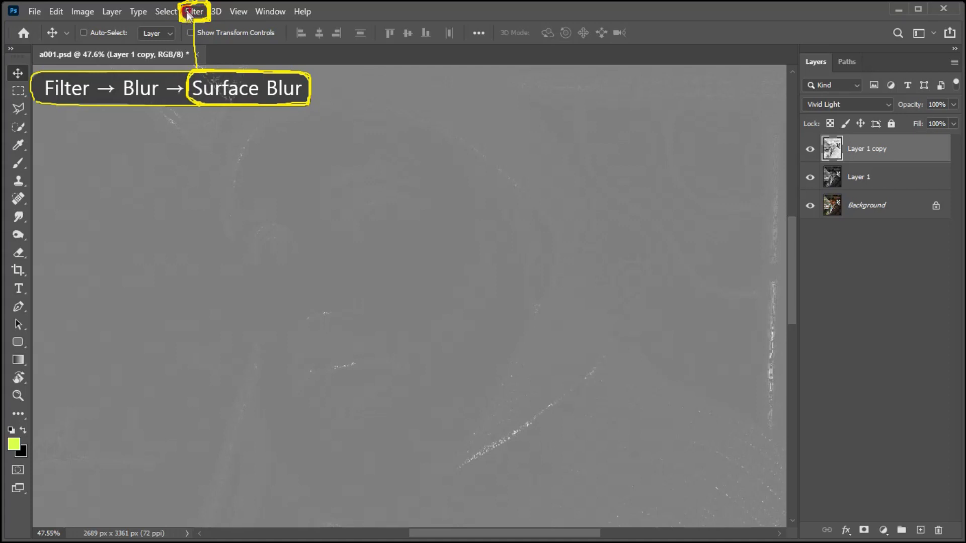
- Apply Surface Blur with radius 50 and threshold 70 to the inverted copy
{"action": "left_click", "coordinate": [194, 11]}
{"action": "mouse_move", "coordinate": [227, 188]}
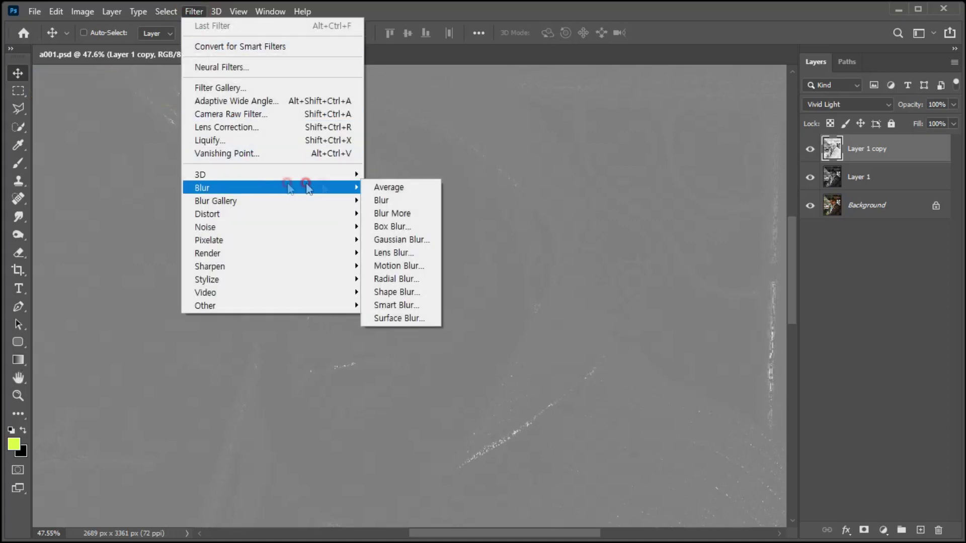
{"action": "left_click", "coordinate": [398, 318]}
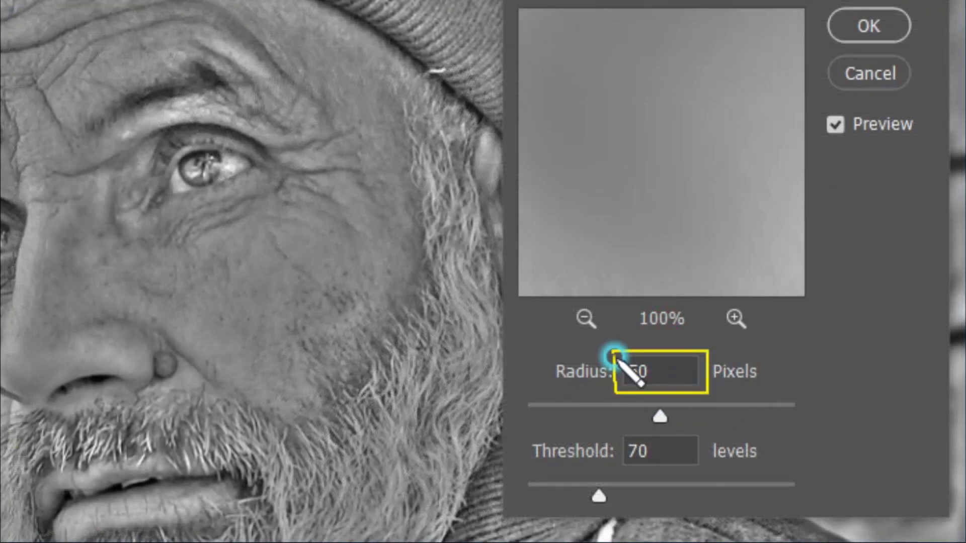
{"action": "left_click_drag", "start_coordinate": [611, 424], "coordinate": [621, 421]}
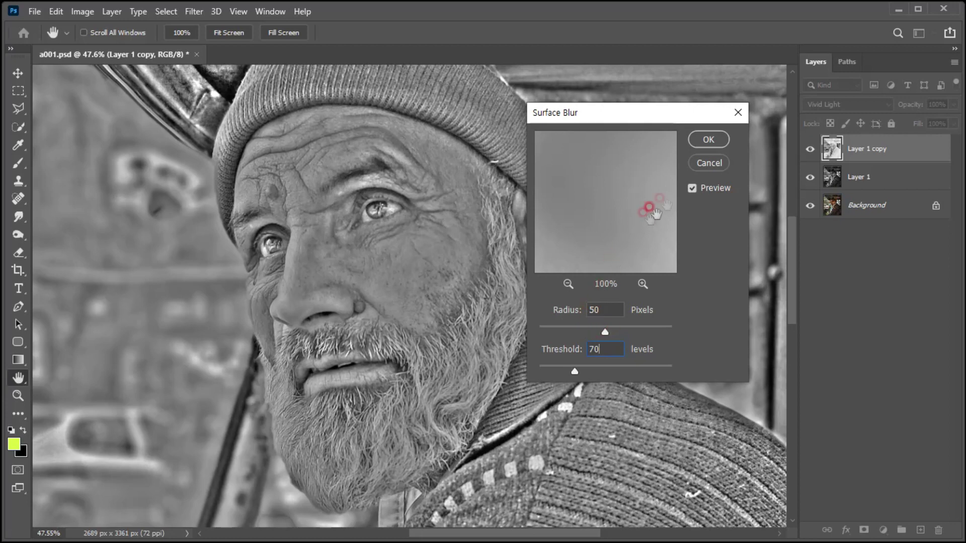
{"action": "left_click", "coordinate": [698, 140]}
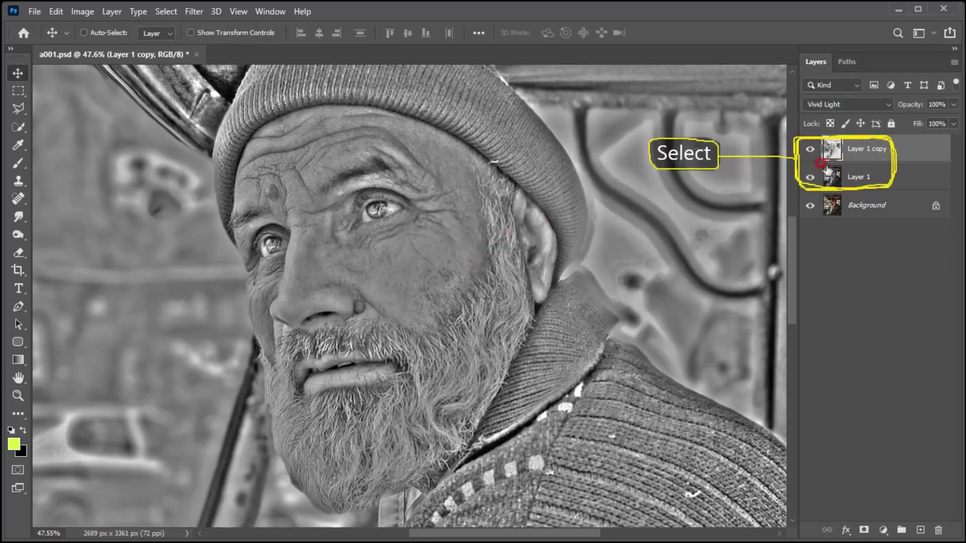
- Merge Layer 1 copy with Layer 1 and set the merged layer to Overlay
{"action": "left_click", "coordinate": [811, 151]}
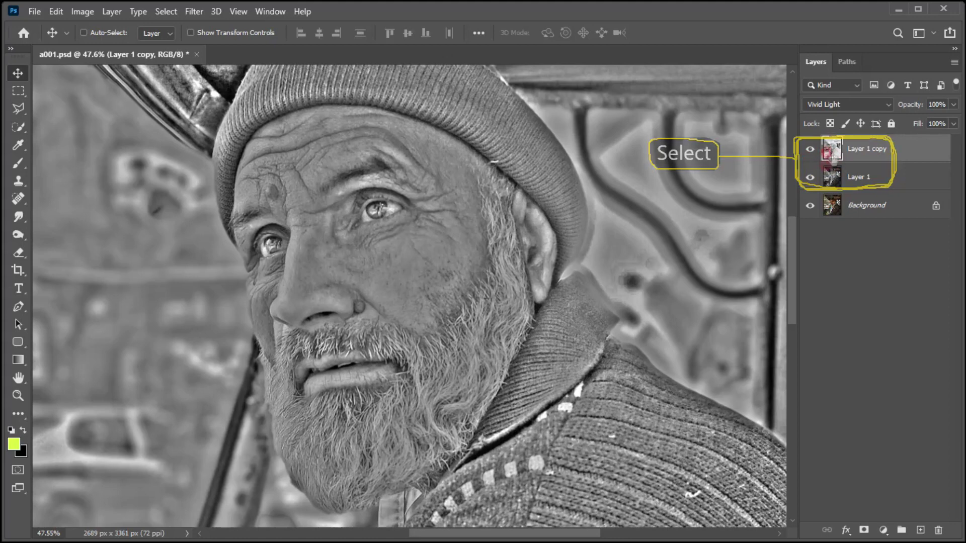
{"action": "left_click", "coordinate": [856, 177], "text": "shift"}
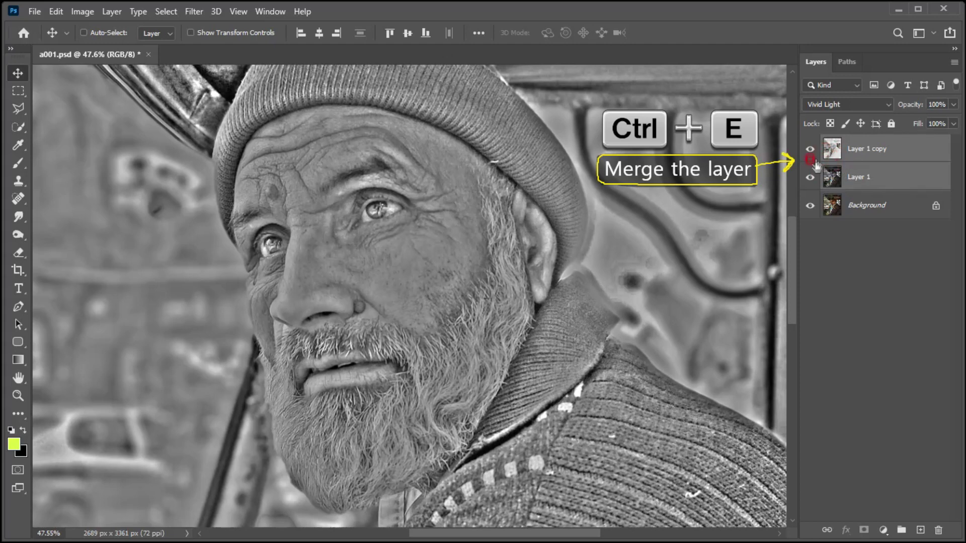
{"action": "key", "text": "ctrl+e"}
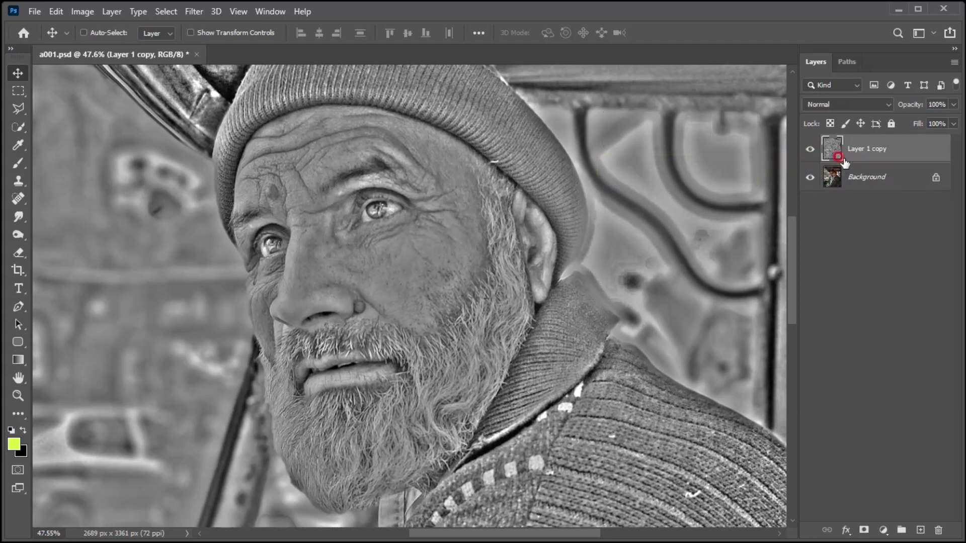
{"action": "left_click", "coordinate": [820, 105]}
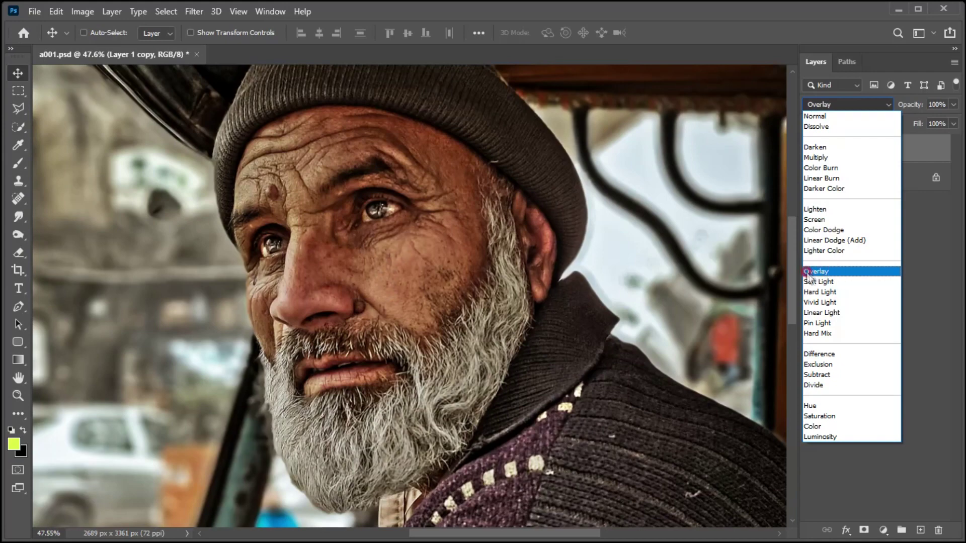
{"action": "left_click", "coordinate": [806, 273]}
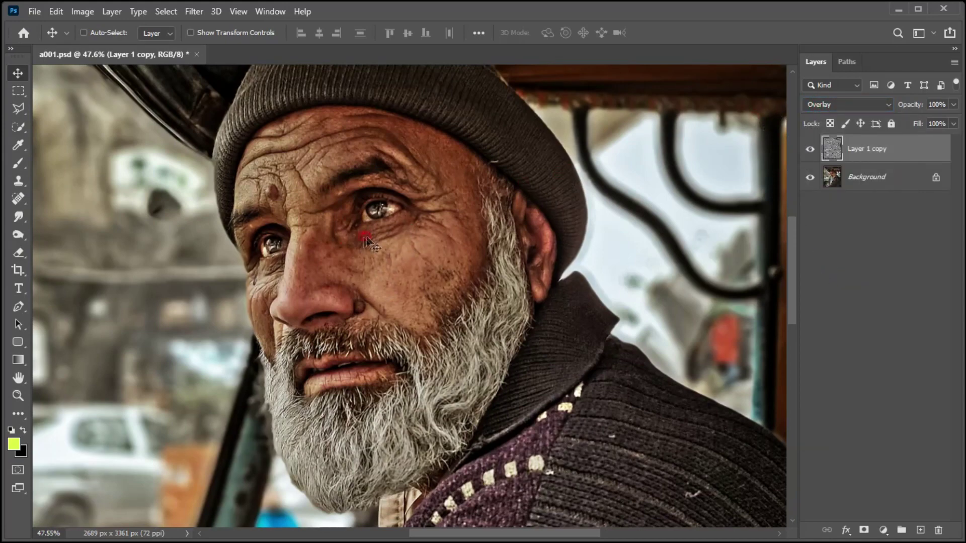
- Zoom in on the eyes and make white the foreground colour
{"action": "scroll", "coordinate": [365, 236], "scroll_direction": "up", "scroll_amount": 3}
{"action": "scroll", "coordinate": [352, 211], "scroll_direction": "up", "scroll_amount": 3}
{"action": "scroll", "coordinate": [327, 192], "scroll_direction": "up", "scroll_amount": 2}
{"action": "left_click_drag", "start_coordinate": [301, 166], "coordinate": [396, 215]}
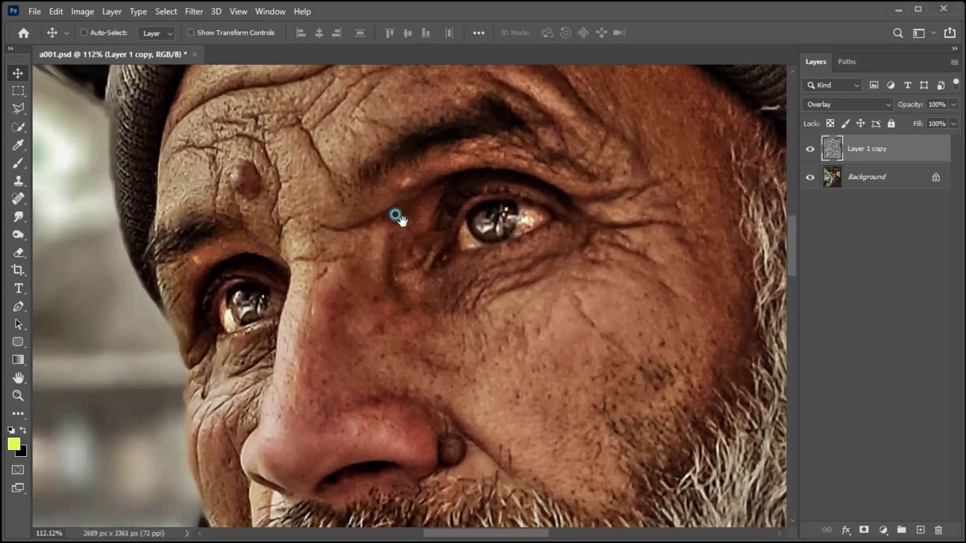
{"action": "scroll", "coordinate": [396, 215], "scroll_direction": "up", "scroll_amount": 1}
{"action": "key", "text": "d"}
{"action": "key", "text": "x"}
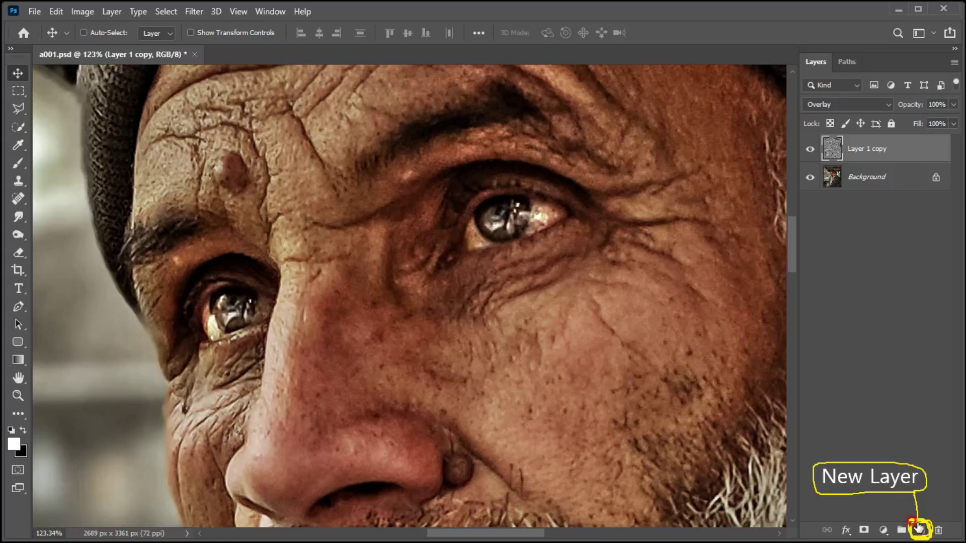
- Add a new empty layer and brush white over the left iris
{"action": "left_click", "coordinate": [920, 529]}
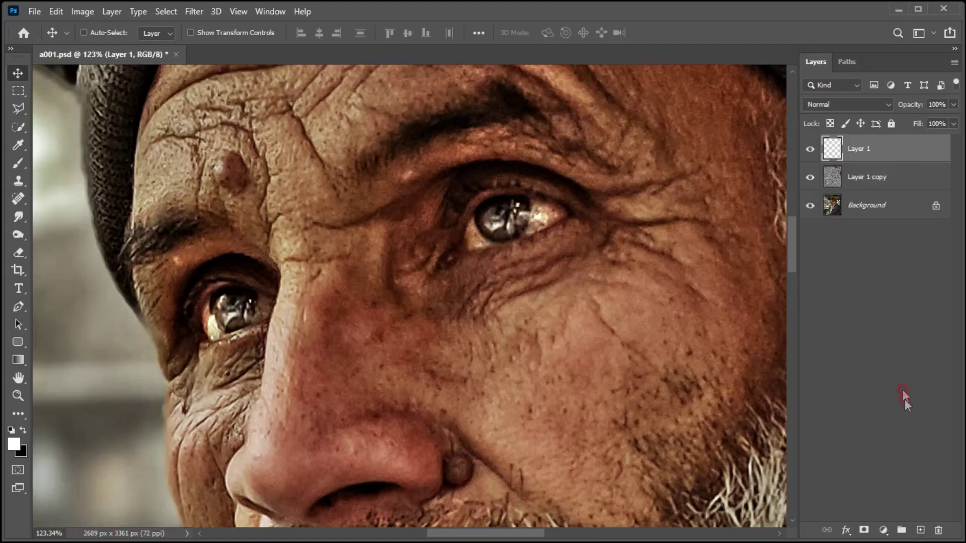
{"action": "left_click", "coordinate": [21, 165]}
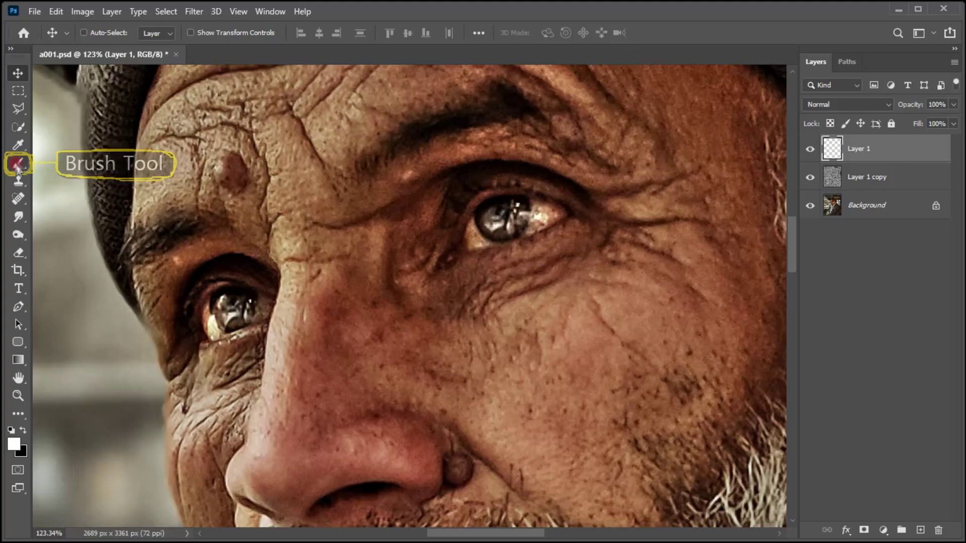
{"action": "left_click", "coordinate": [20, 166]}
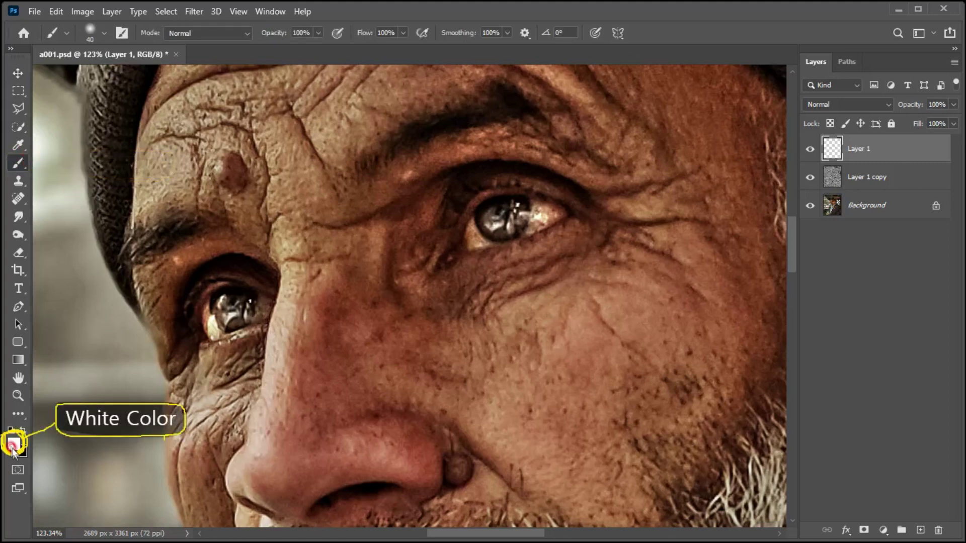
{"action": "mouse_move", "coordinate": [206, 323]}
{"action": "left_mouse_down"}
{"action": "mouse_move", "coordinate": [217, 334]}
{"action": "mouse_move", "coordinate": [223, 312]}
{"action": "left_mouse_up"}
{"action": "key", "text": "bracketleft"}
{"action": "key", "text": "bracketleft"}
{"action": "left_click", "coordinate": [217, 306]}
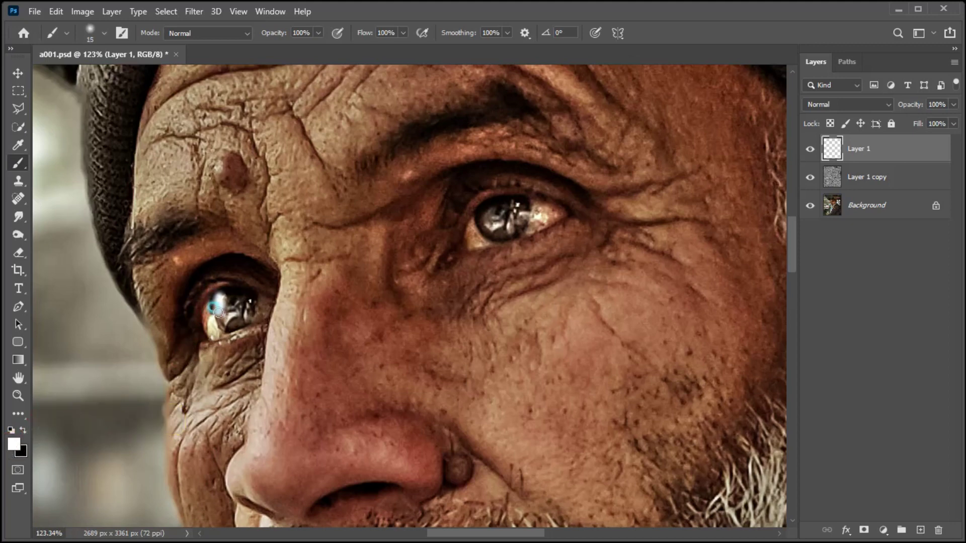
- Brush white over the right iris as well
{"action": "left_click_drag", "start_coordinate": [478, 221], "coordinate": [503, 231]}
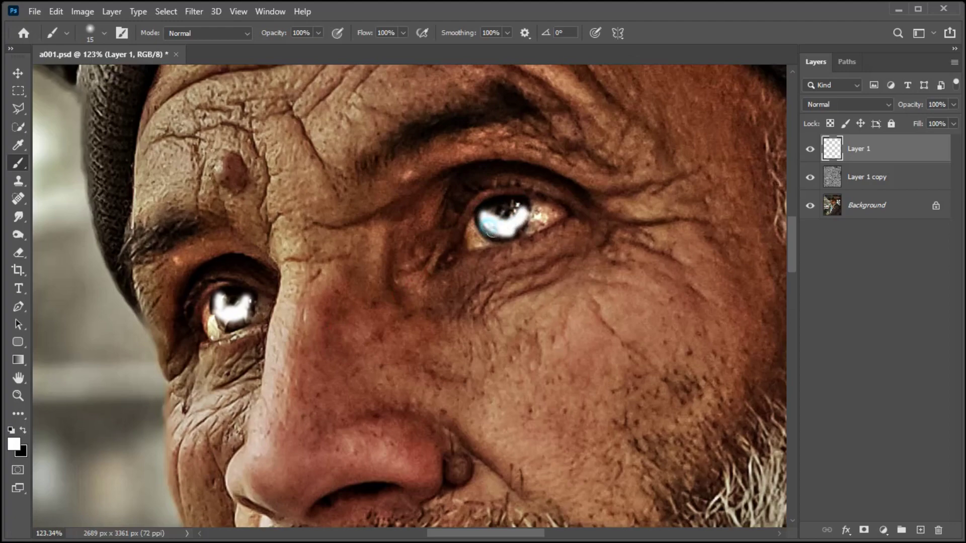
{"action": "left_click", "coordinate": [544, 283]}
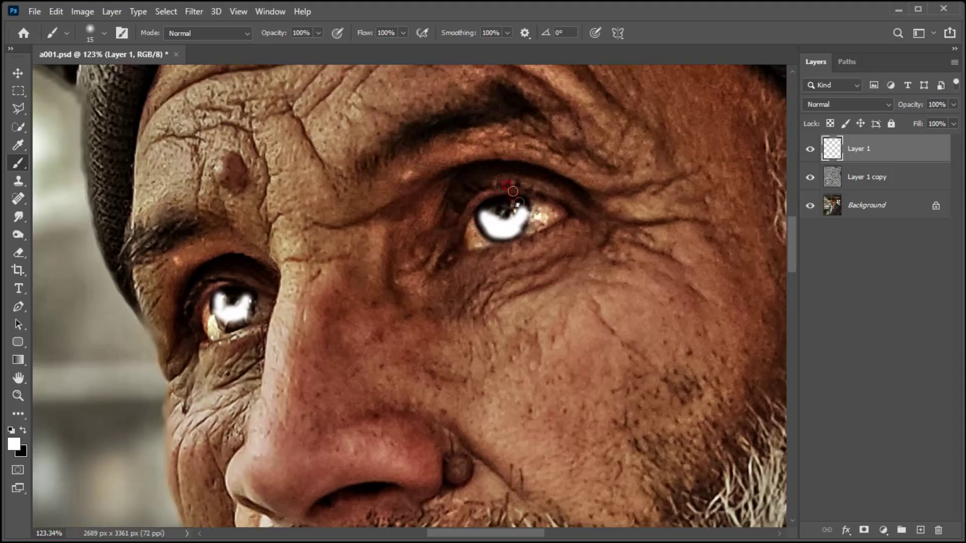
{"action": "left_click", "coordinate": [517, 194]}
{"action": "left_click", "coordinate": [803, 106]}
{"action": "left_click", "coordinate": [828, 103]}
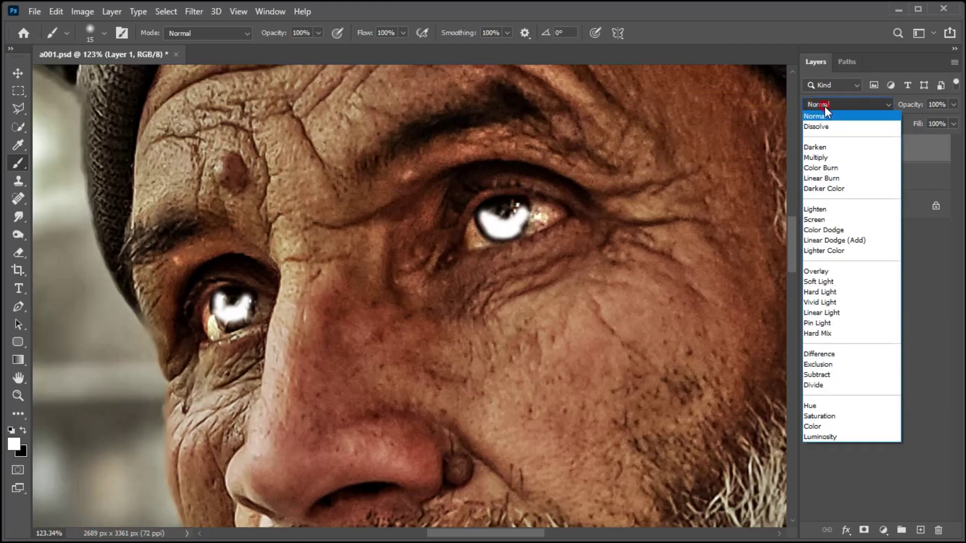
- Blend the eye paint layer in Overlay, then stamp all visible layers into Layer 2
{"action": "left_click", "coordinate": [826, 272]}
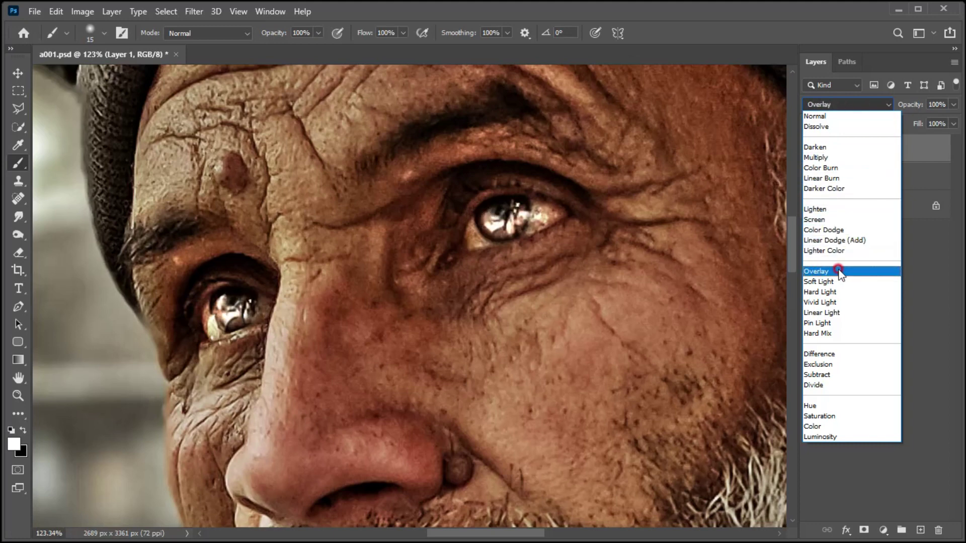
{"action": "left_click", "coordinate": [828, 272]}
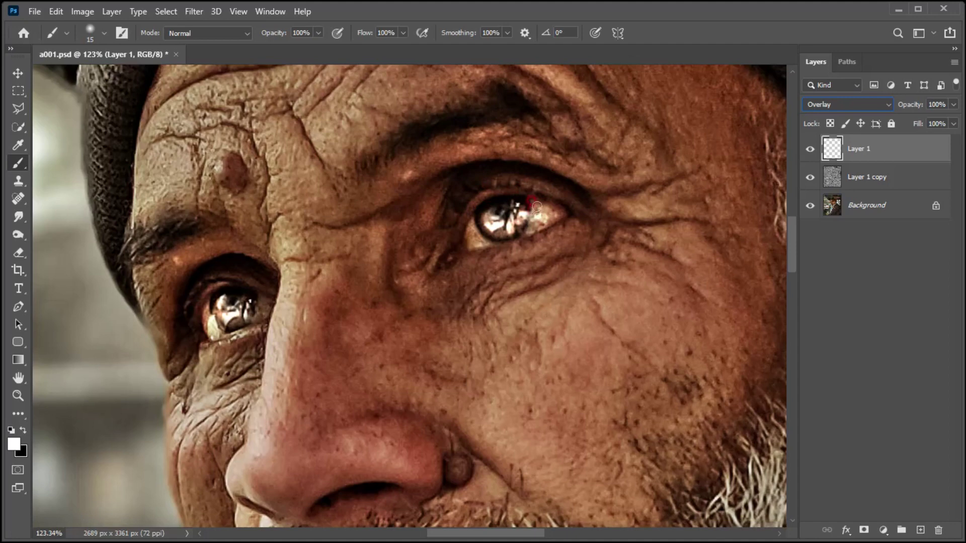
{"action": "key", "text": "v"}
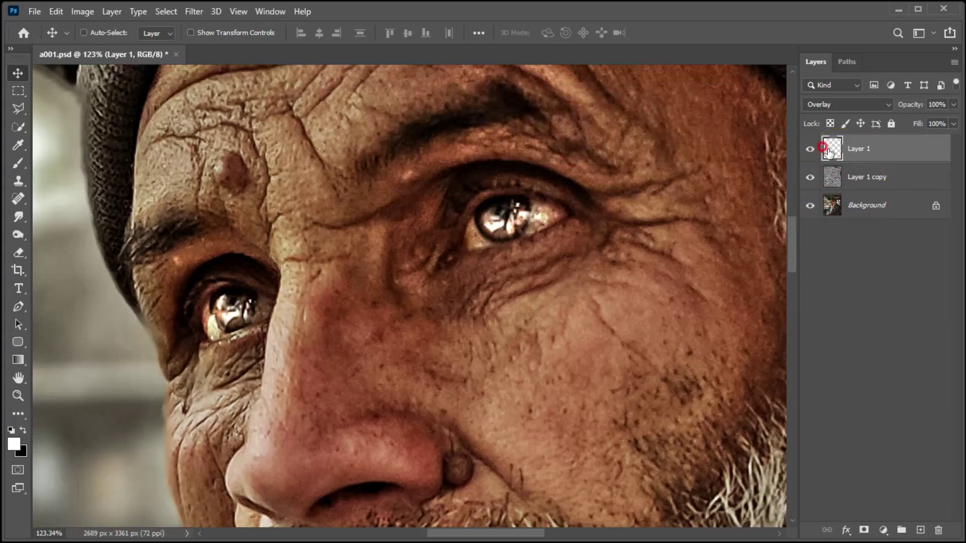
{"action": "key", "text": "ctrl+shift+alt+e"}
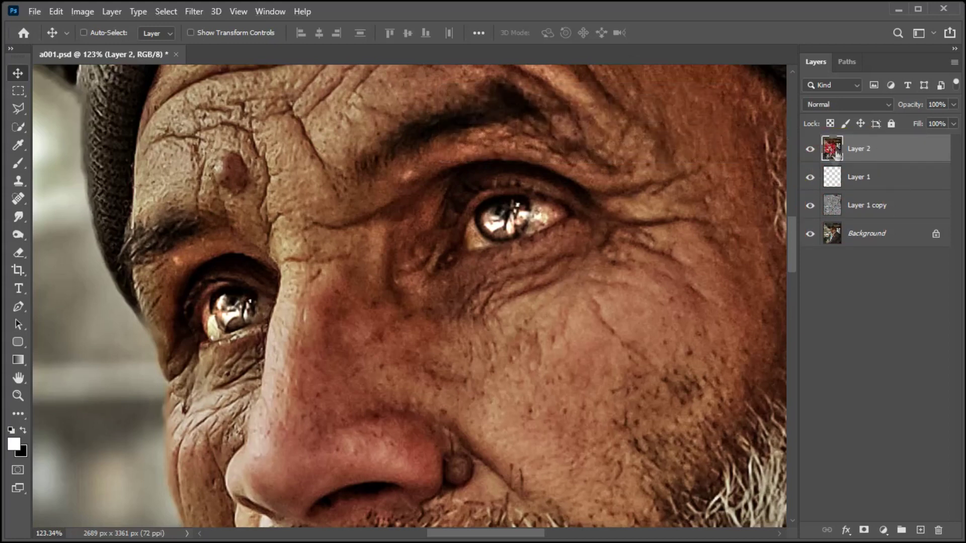
- Launch the Camera Raw filter on Layer 2 and zoom the preview around the nose
{"action": "left_click", "coordinate": [193, 12]}
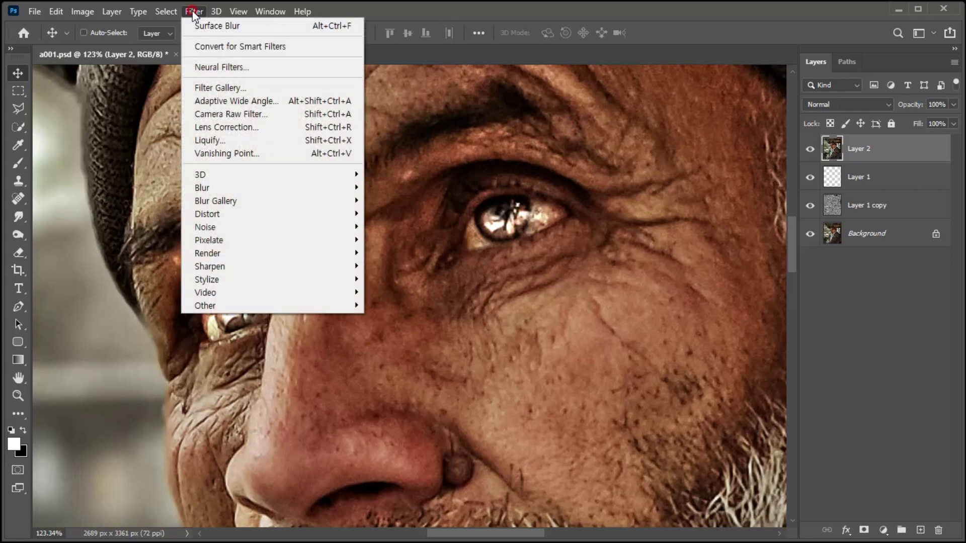
{"action": "left_click", "coordinate": [217, 113]}
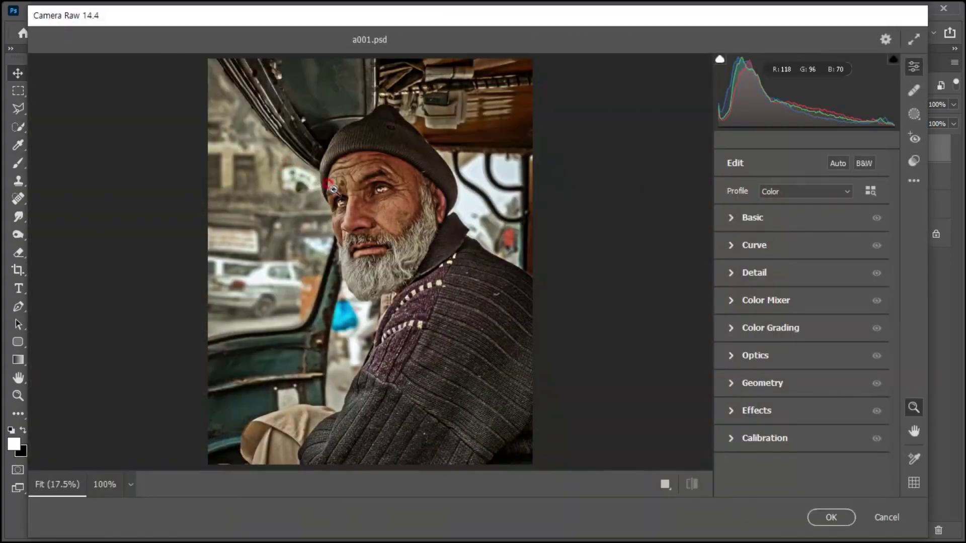
{"action": "left_click_drag", "start_coordinate": [359, 174], "coordinate": [354, 188]}
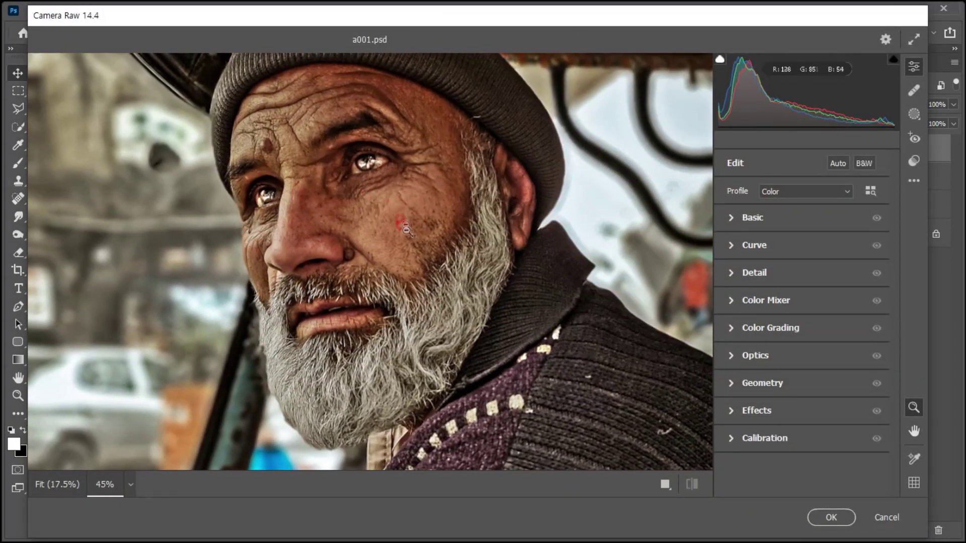
- Apply Camera Raw with Texture +41, Clarity +24 and Dehaze +68 to Layer 2
{"action": "left_click", "coordinate": [731, 218]}
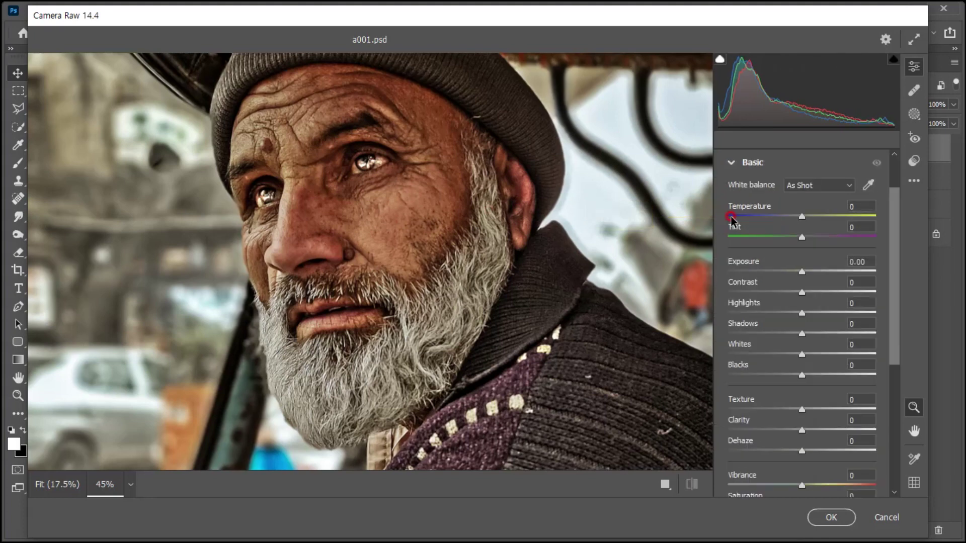
{"action": "scroll", "coordinate": [759, 312], "scroll_direction": "down", "scroll_amount": 3}
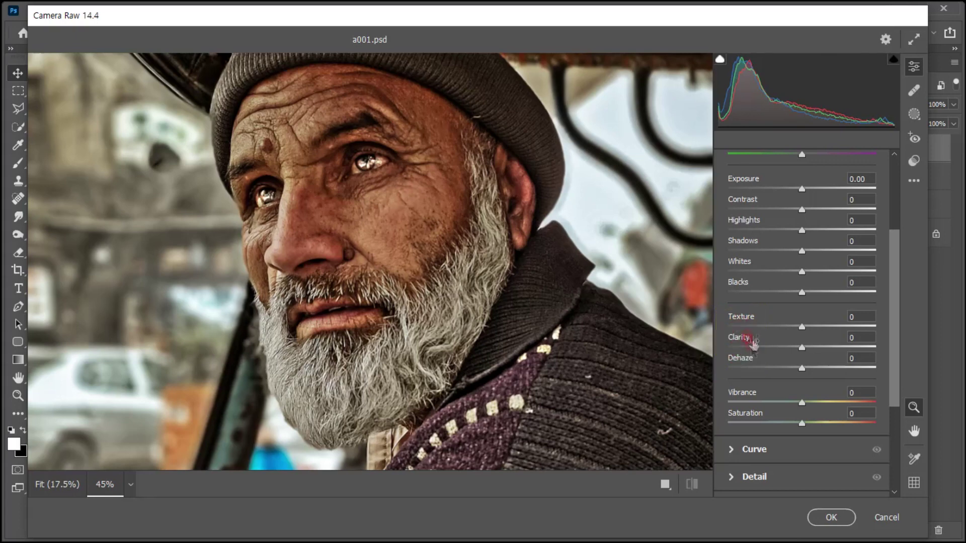
{"action": "left_click_drag", "start_coordinate": [802, 348], "coordinate": [852, 368]}
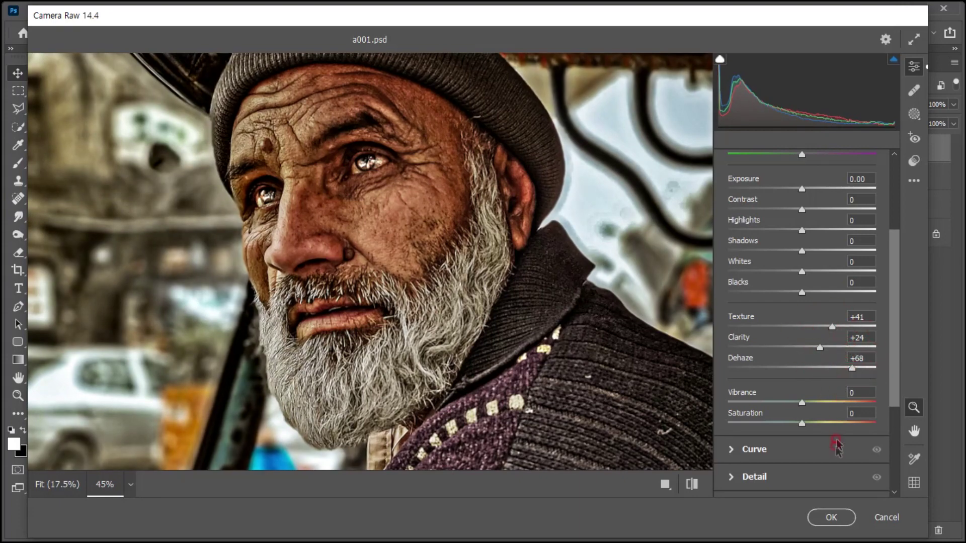
{"action": "left_click", "coordinate": [829, 518]}
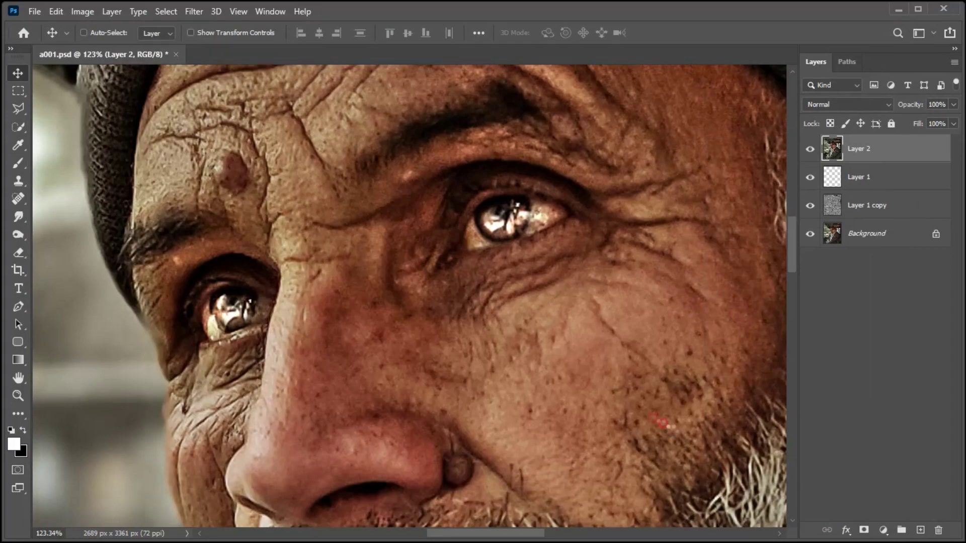
- Zoom out to about 52% to see the whole face, hat and beard
{"action": "scroll", "coordinate": [486, 335], "scroll_direction": "down", "scroll_amount": 3}
{"action": "scroll", "coordinate": [486, 332], "scroll_direction": "down", "scroll_amount": 1}
{"action": "scroll", "coordinate": [501, 317], "scroll_direction": "down", "scroll_amount": 1}
{"action": "scroll", "coordinate": [483, 291], "scroll_direction": "down", "scroll_amount": 1}
{"action": "scroll", "coordinate": [513, 310], "scroll_direction": "down", "scroll_amount": 1}
{"action": "scroll", "coordinate": [512, 309], "scroll_direction": "down", "scroll_amount": 2}
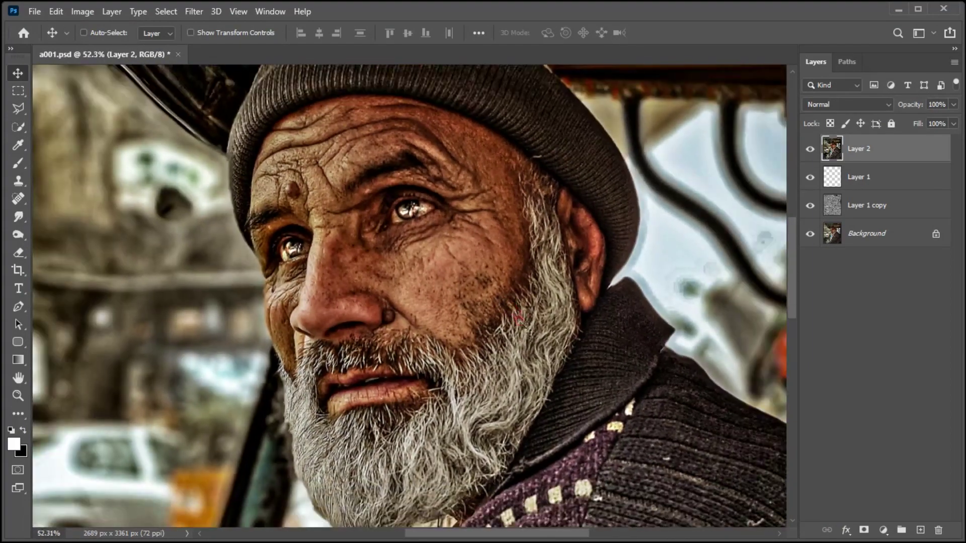
{"action": "scroll", "coordinate": [491, 319], "scroll_direction": "down", "scroll_amount": 1}
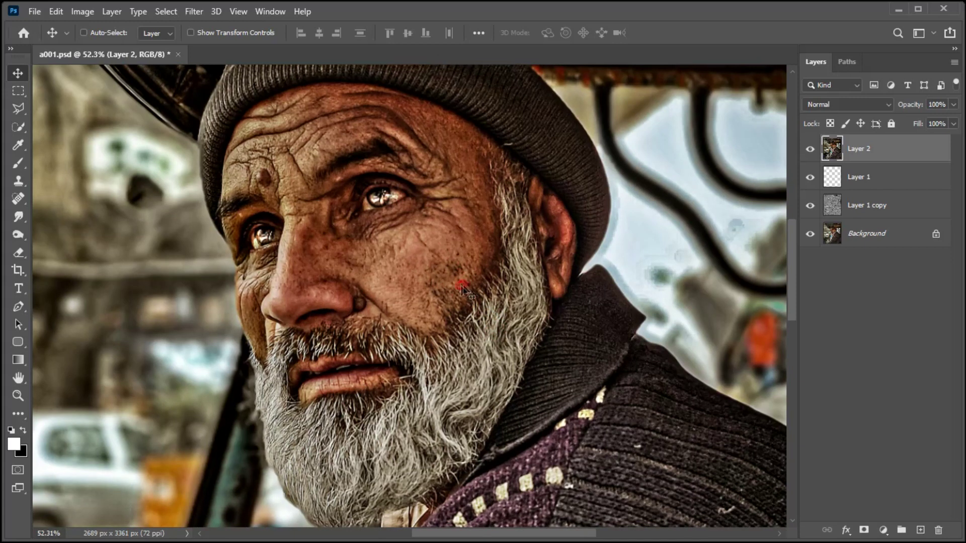
- Add a Hue/Saturation adjustment layer on top of the stack with Saturation at -55
{"action": "left_click", "coordinate": [881, 531]}
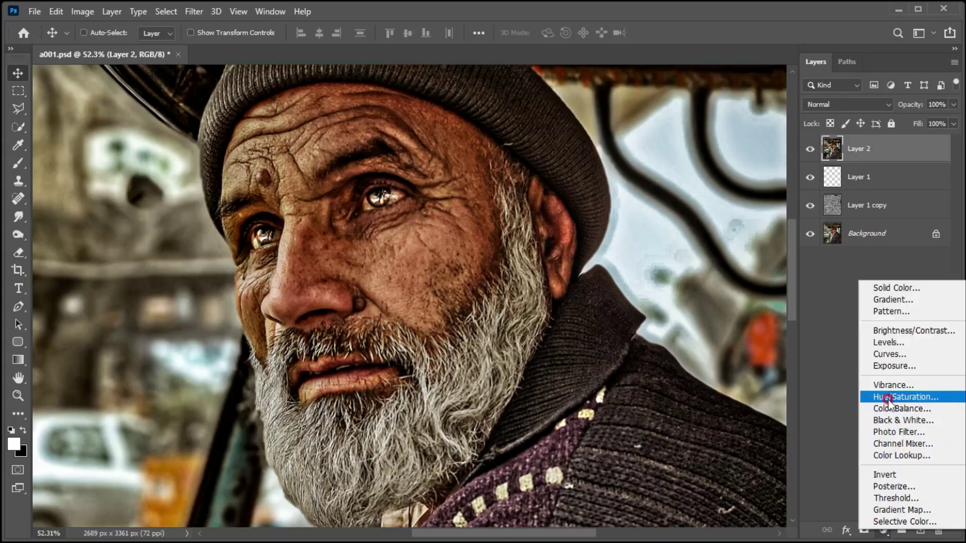
{"action": "left_click", "coordinate": [884, 397]}
{"action": "left_click_drag", "start_coordinate": [682, 156], "coordinate": [711, 164]}
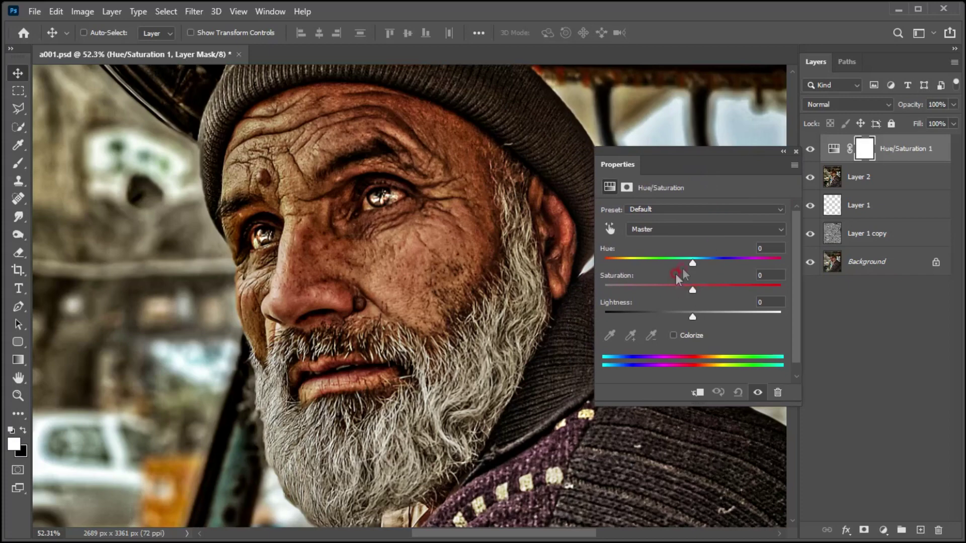
{"action": "left_click_drag", "start_coordinate": [693, 291], "coordinate": [596, 289]}
{"action": "left_click", "coordinate": [377, 261]}
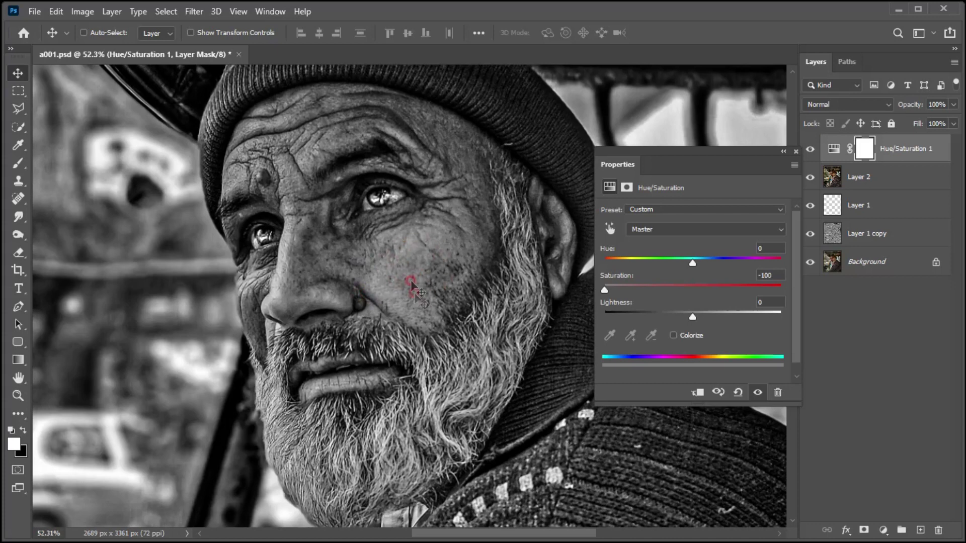
{"action": "left_click_drag", "start_coordinate": [604, 290], "coordinate": [639, 290]}
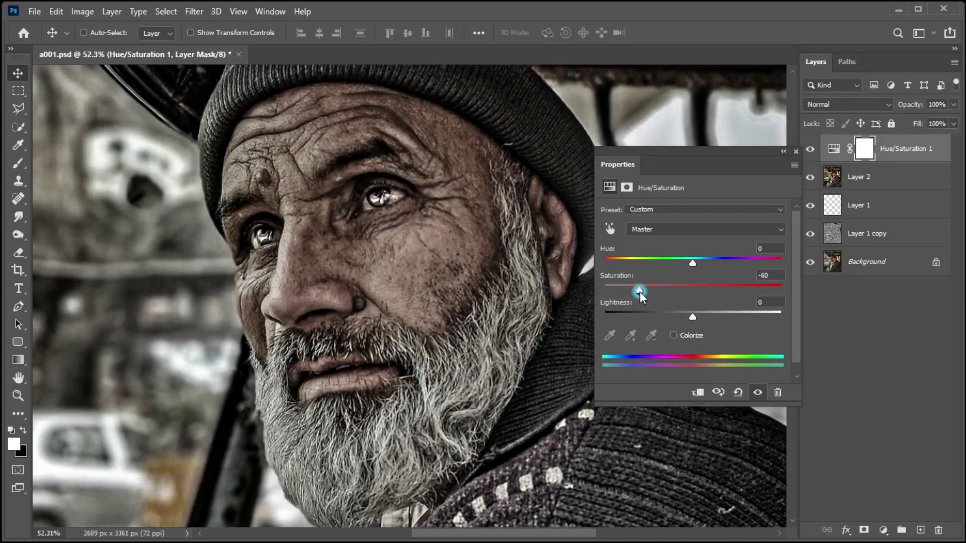
{"action": "left_click", "coordinate": [796, 151]}
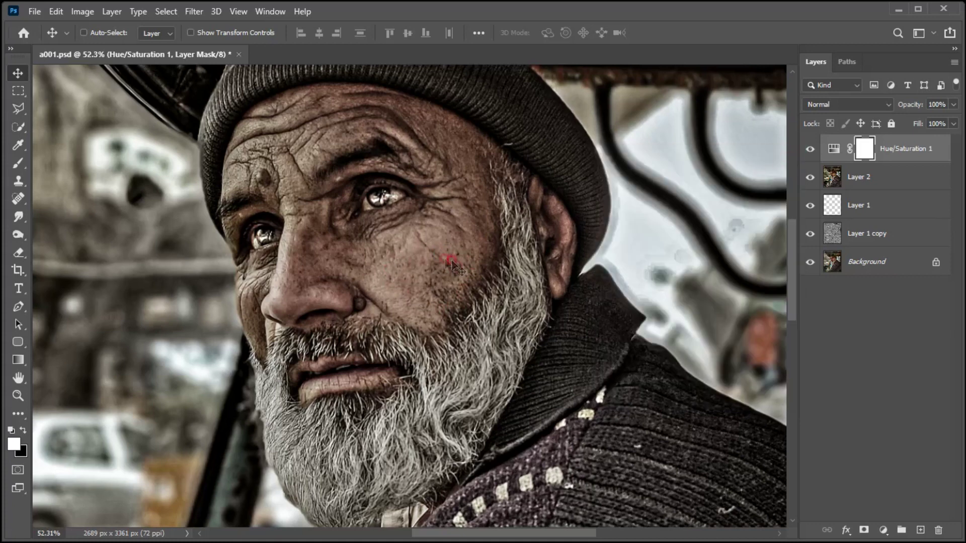
{"action": "left_click", "coordinate": [810, 262], "text": "alt"}
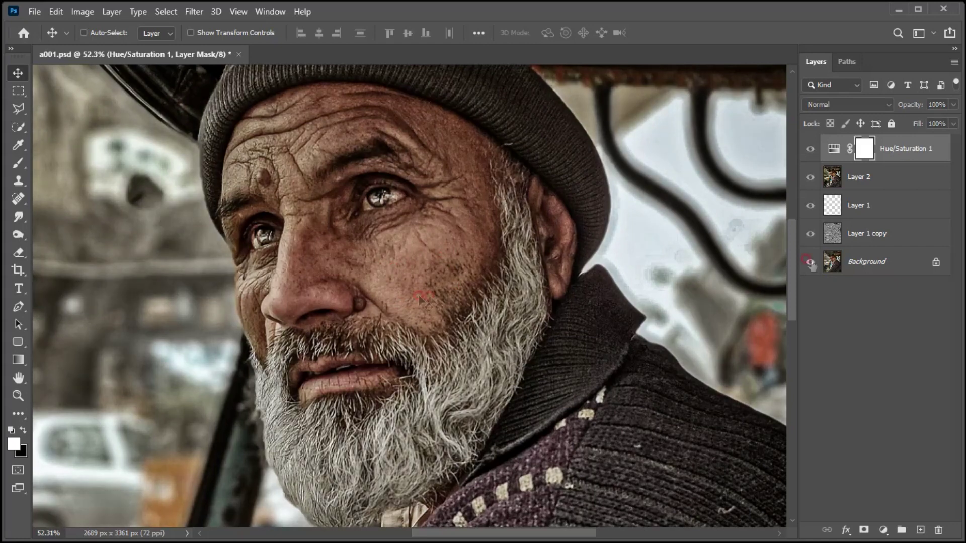
{"action": "left_click", "coordinate": [810, 262], "text": "alt"}
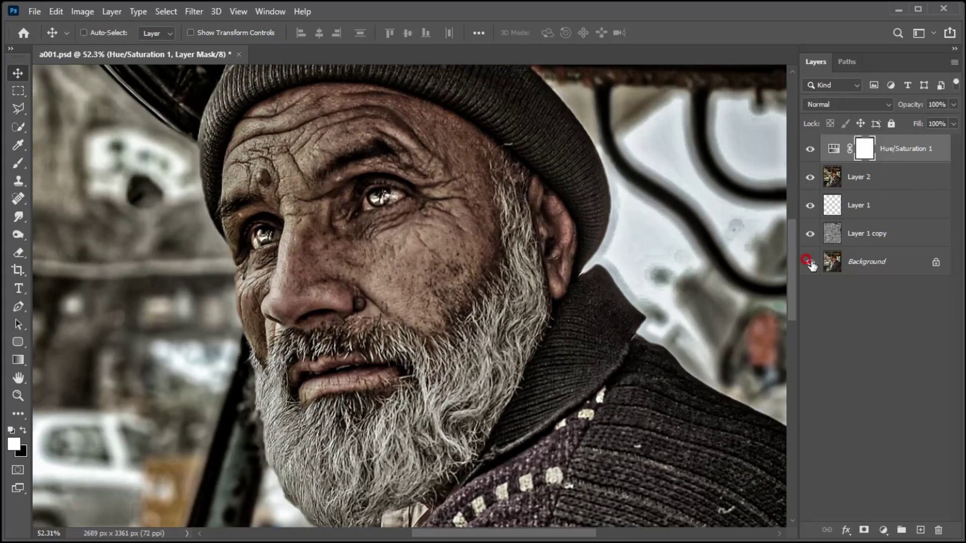
{"action": "left_click", "coordinate": [810, 262], "text": "alt"}
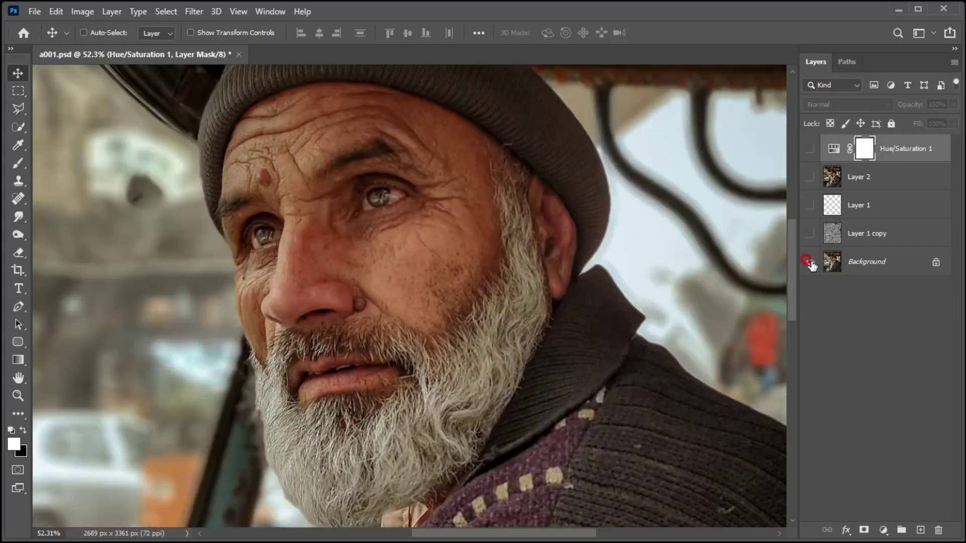
{"action": "left_click", "coordinate": [810, 262], "text": "alt"}
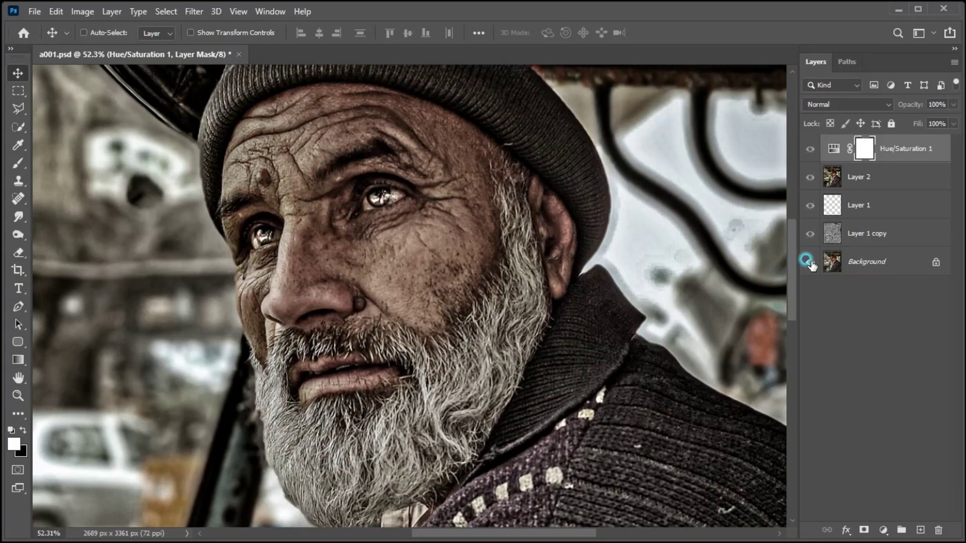
{"action": "left_click", "coordinate": [810, 262], "text": "alt"}
{"action": "left_click", "coordinate": [810, 262], "text": "alt"}
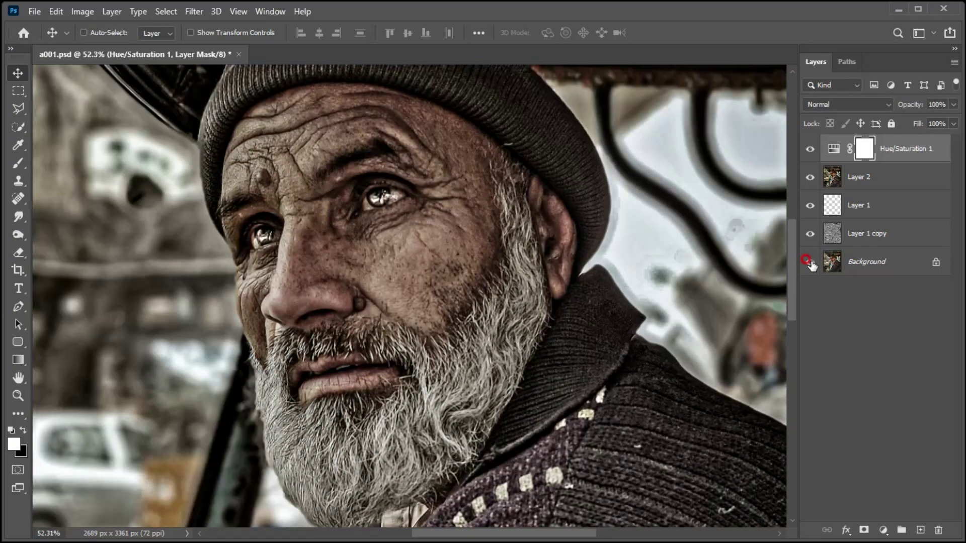
{"action": "left_click", "coordinate": [810, 262], "text": "alt"}
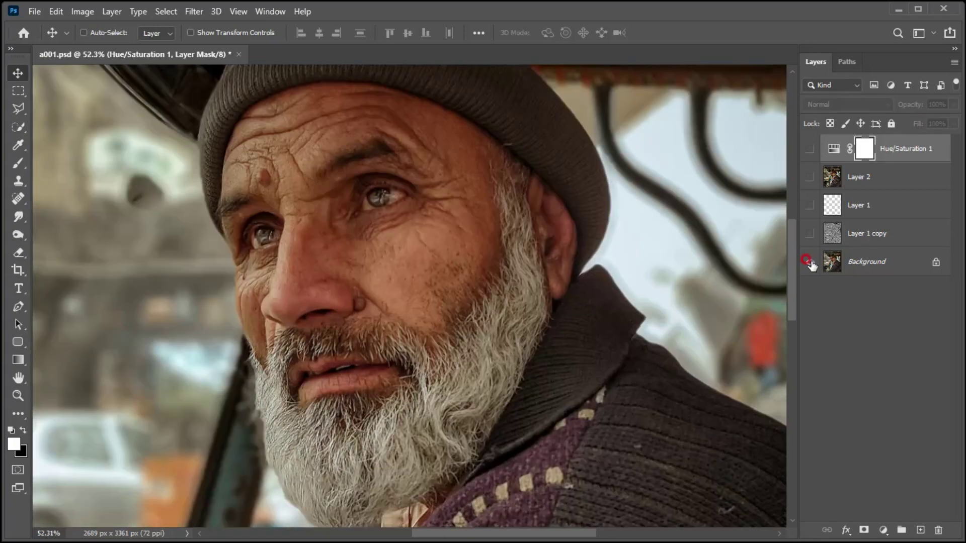
{"action": "left_click", "coordinate": [809, 262], "text": "alt"}
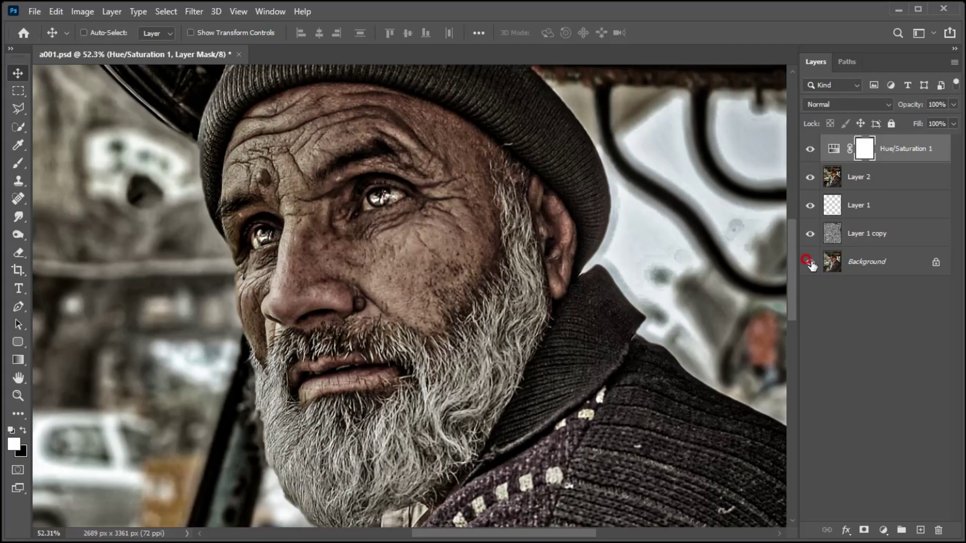
{"action": "left_click", "coordinate": [810, 262], "text": "alt"}
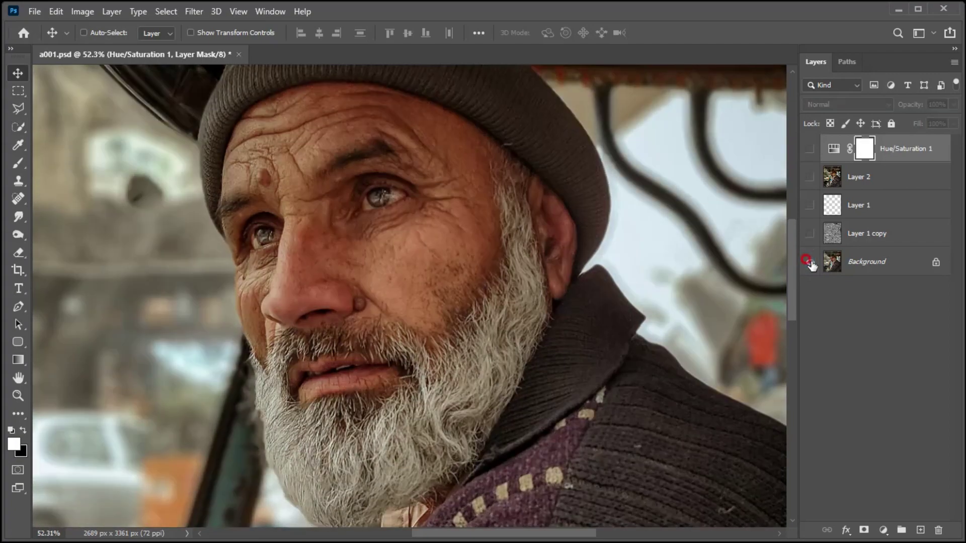
{"action": "left_click", "coordinate": [809, 262], "text": "alt"}
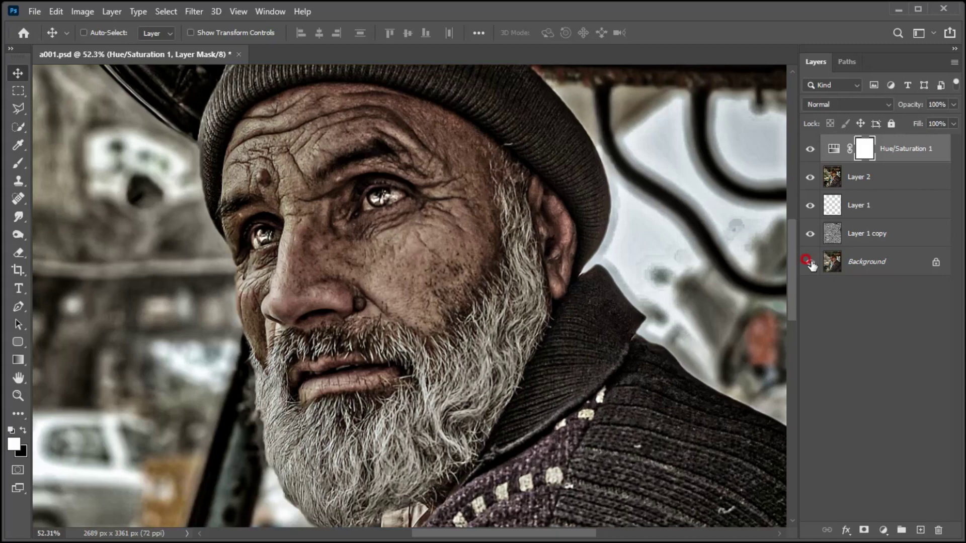
{"action": "left_click", "coordinate": [810, 262], "text": "alt"}
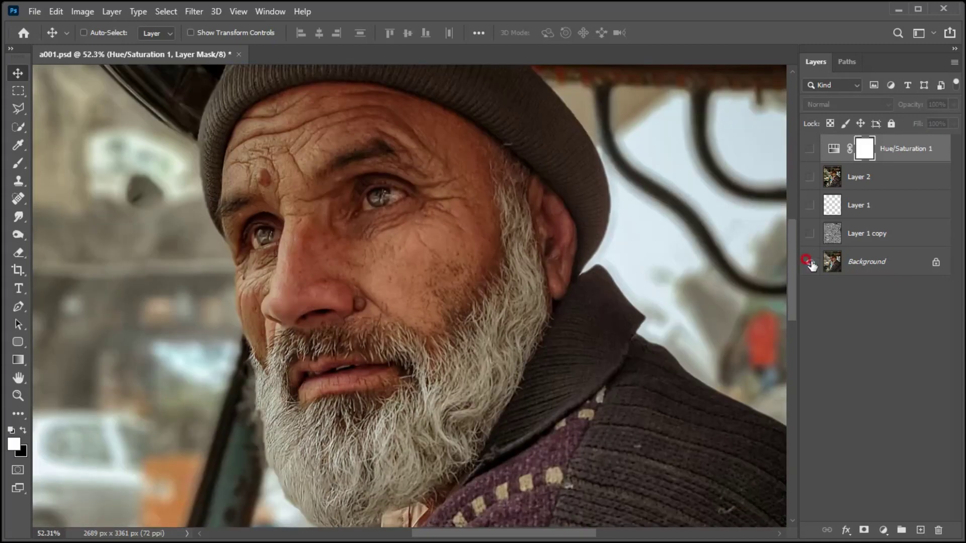
{"action": "left_click", "coordinate": [810, 262], "text": "alt"}
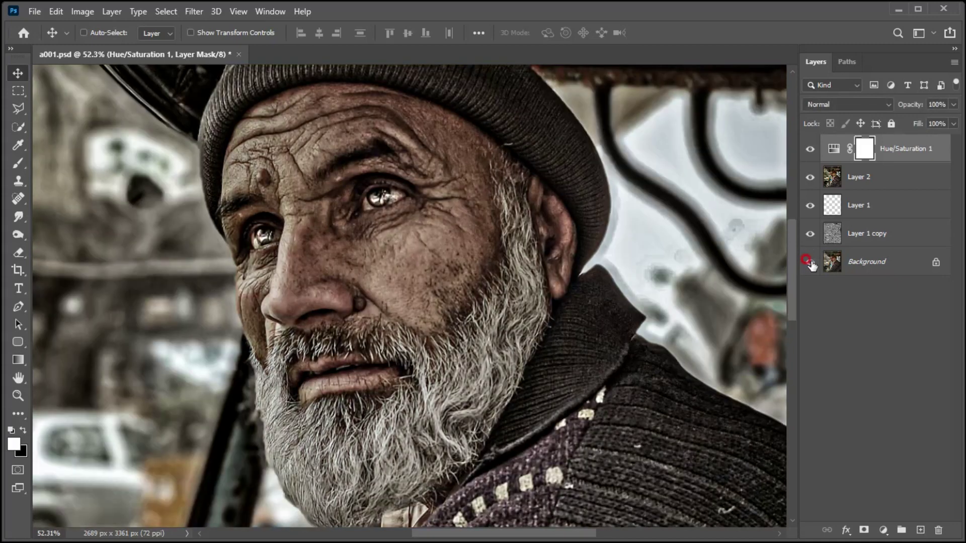
{"action": "left_click", "coordinate": [810, 262], "text": "alt"}
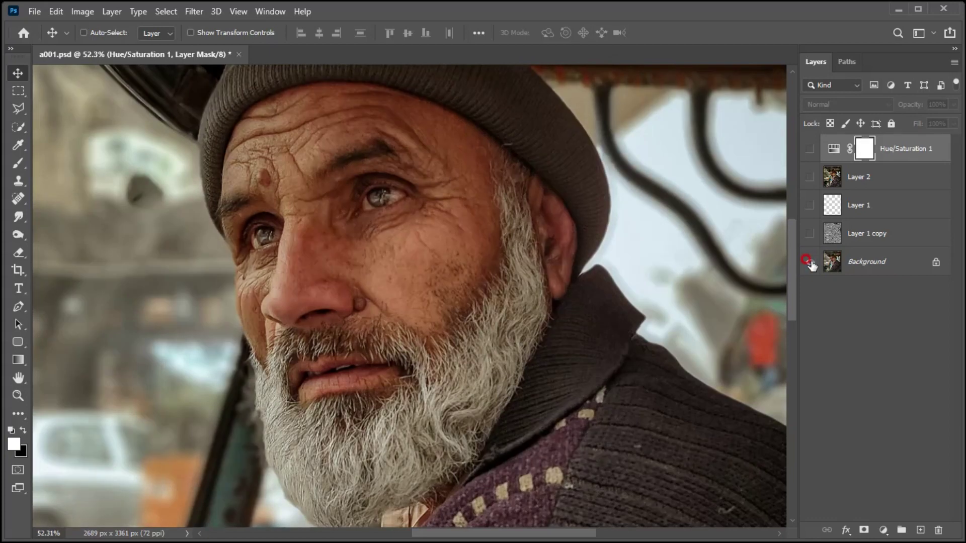
{"action": "left_click", "coordinate": [810, 262], "text": "alt"}
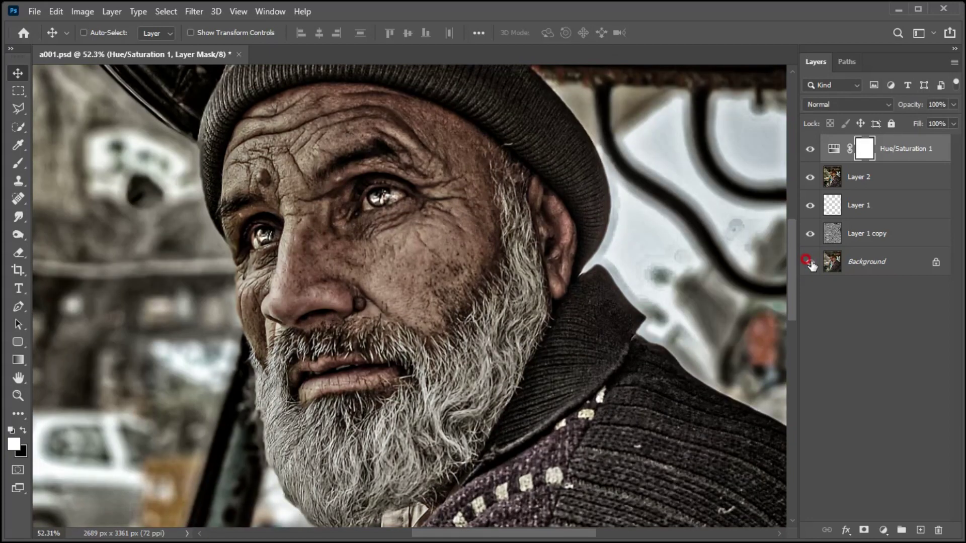
{"action": "left_click", "coordinate": [810, 262], "text": "alt"}
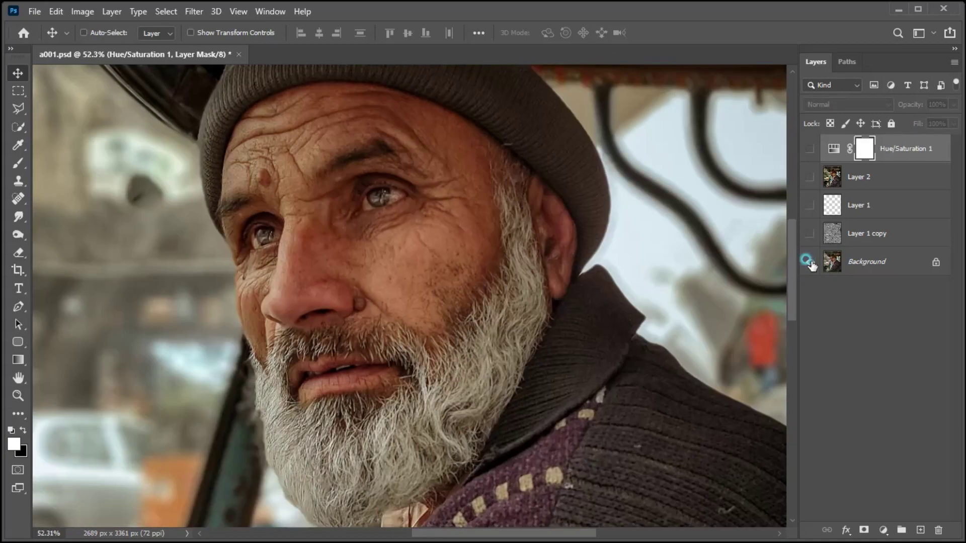
{"action": "left_click", "coordinate": [809, 262], "text": "alt"}
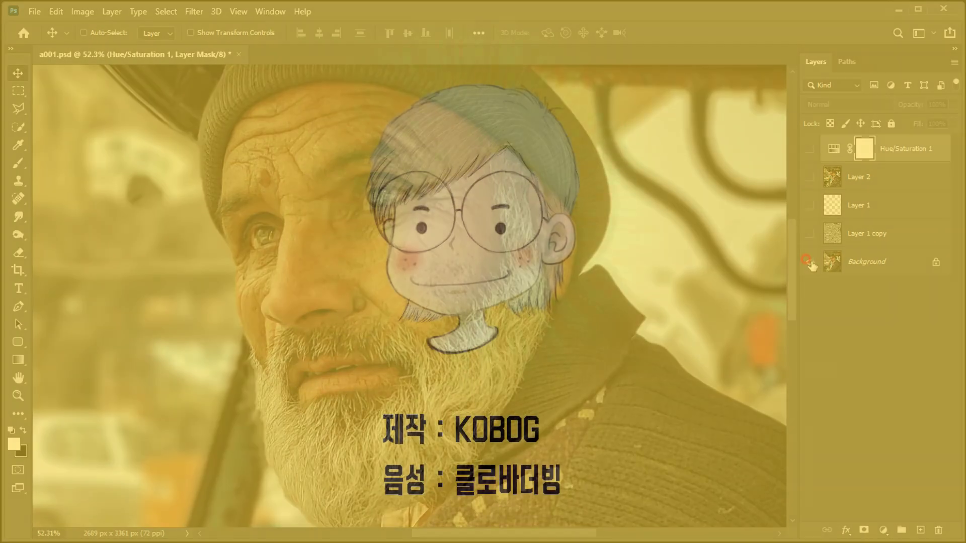